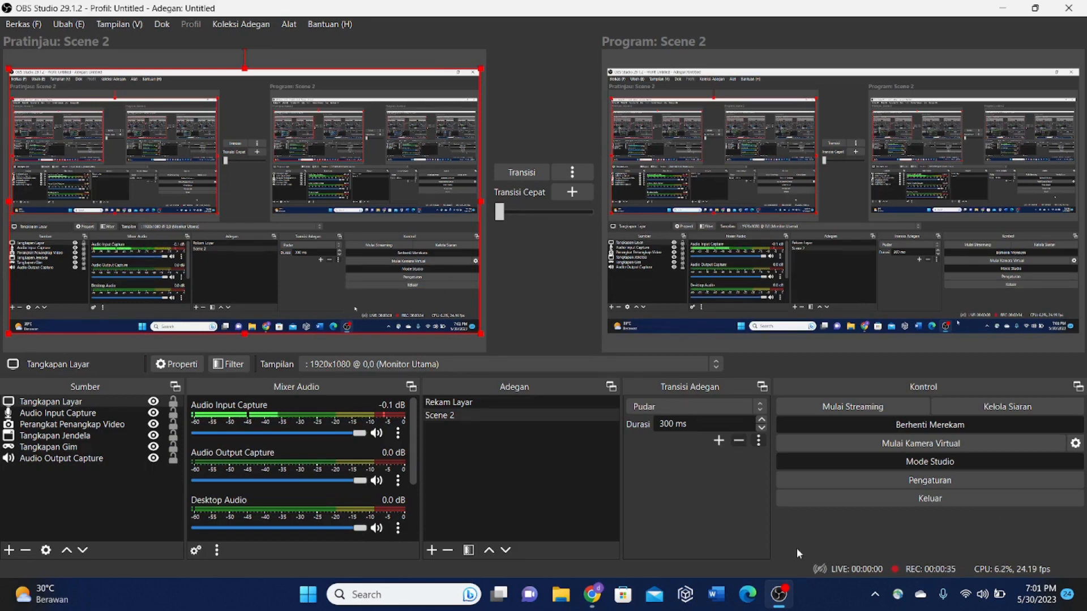
Switch to Chrome, open the live blog from Blogger, and copy its web address
click(603, 595)
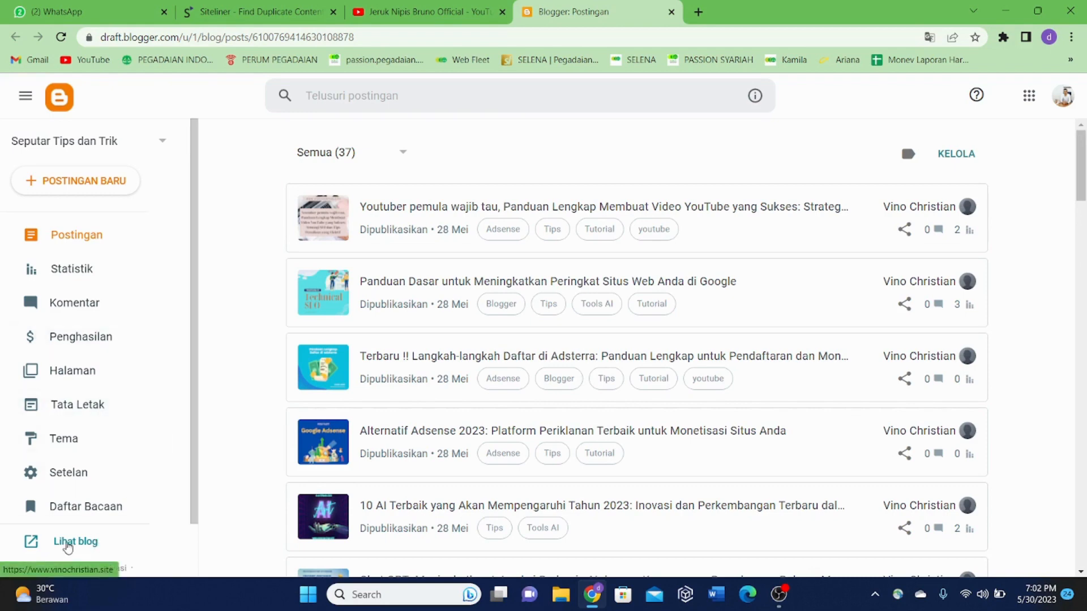
click(67, 544)
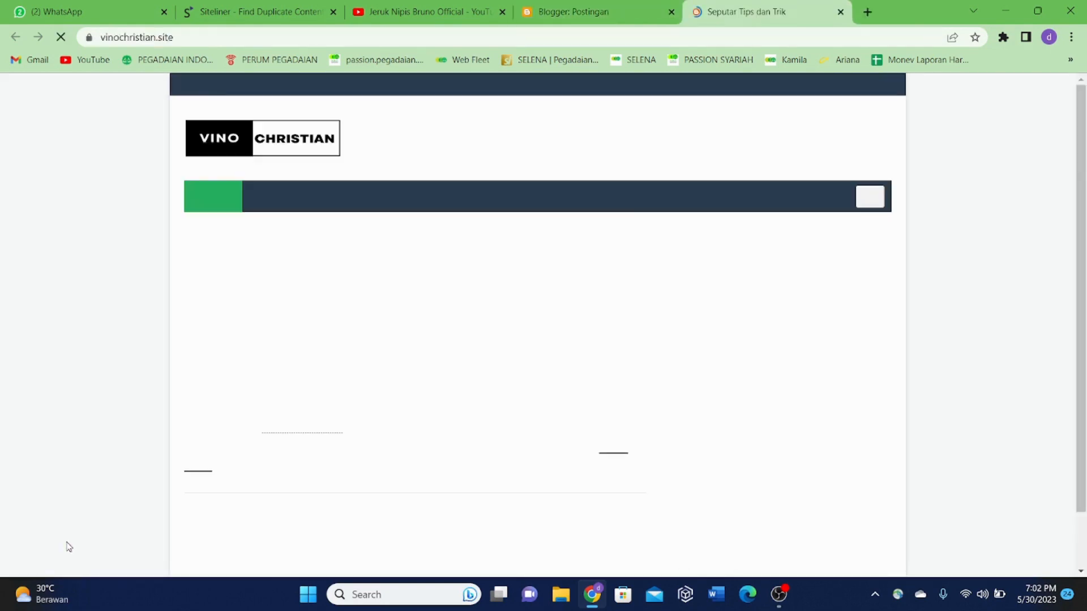
click(364, 39)
key(ctrl+c)
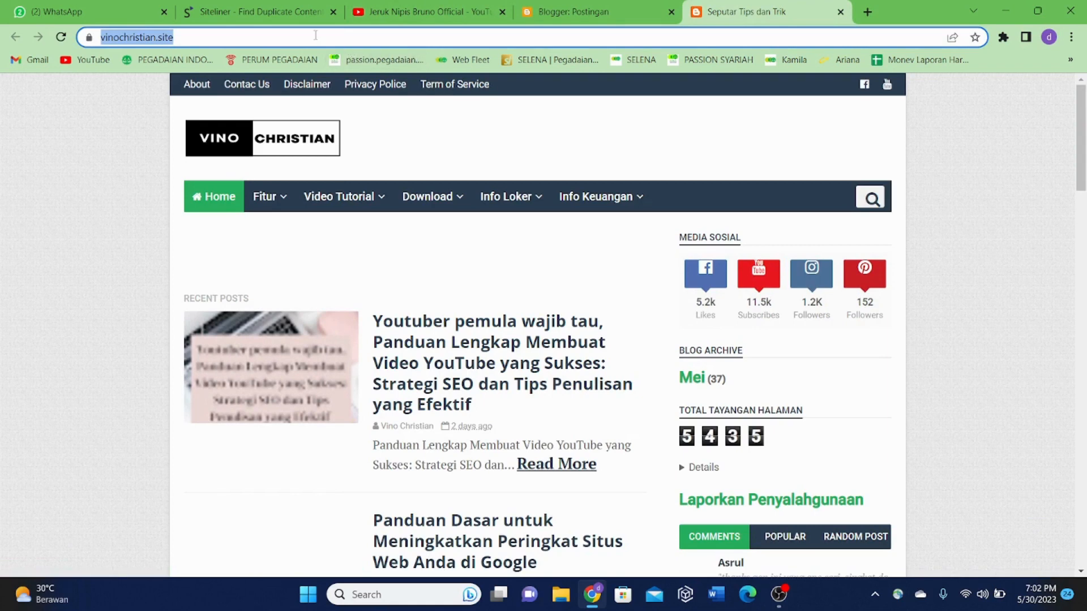
click(280, 7)
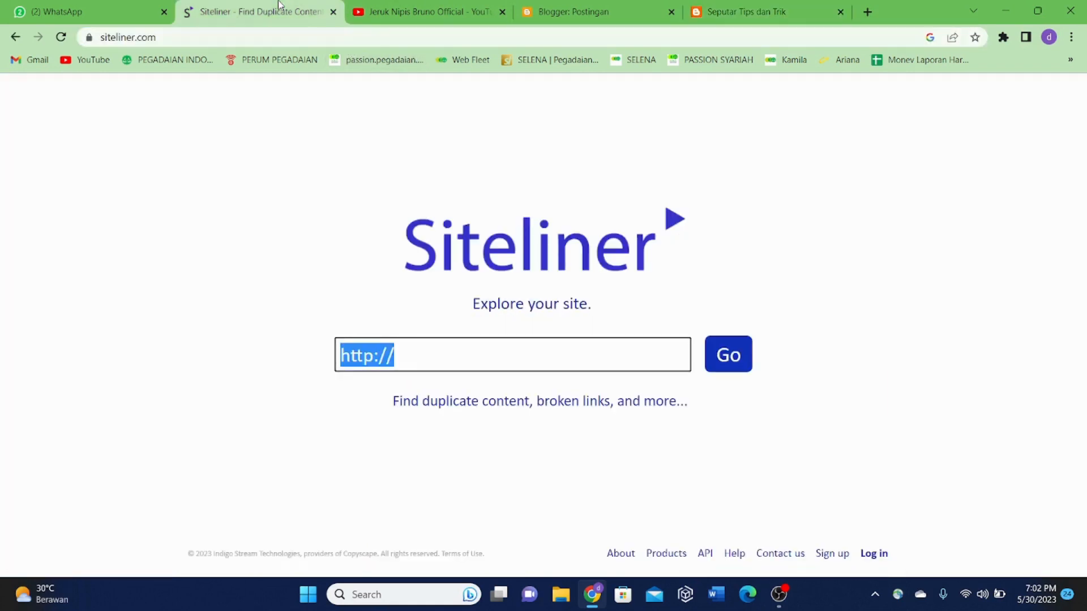
click(483, 354)
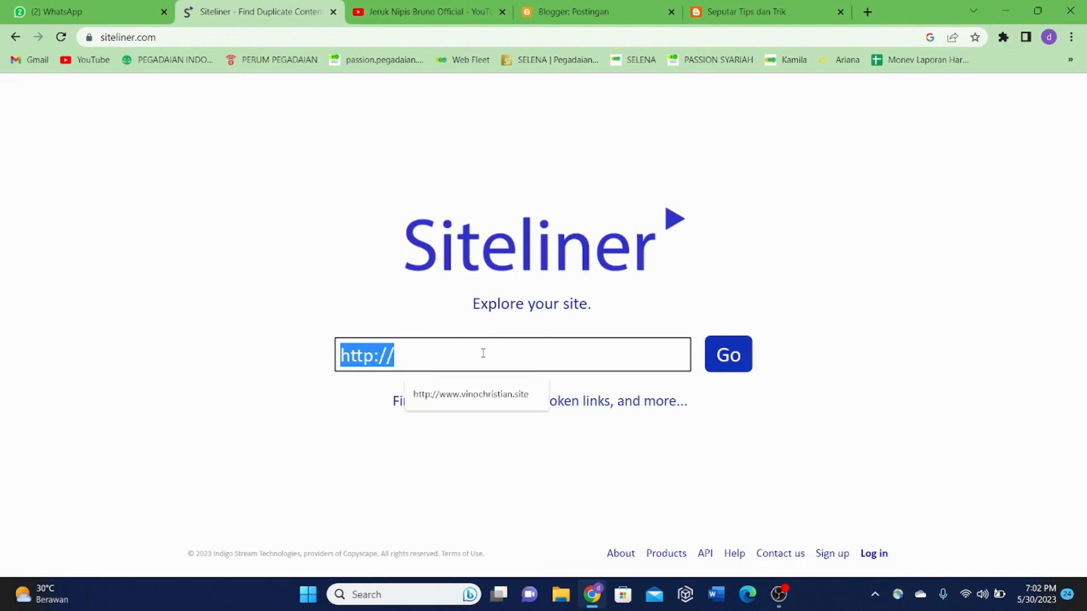
click(483, 353)
key(BackSpace)
key(BackSpace)
key(BackSpace)
key(BackSpace)
key(BackSpace)
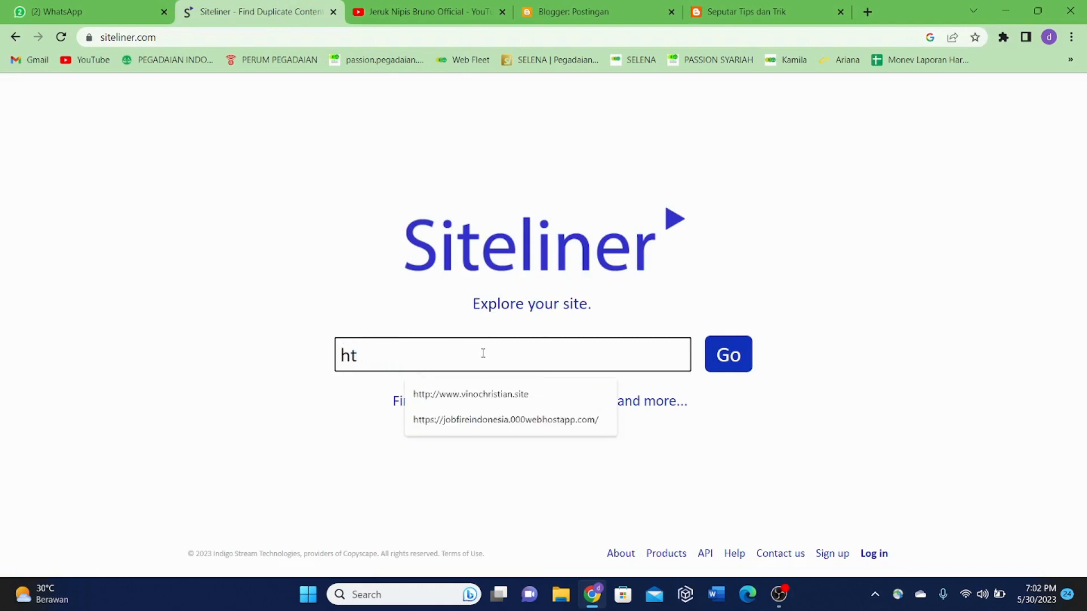
key(BackSpace)
key(BackSpace)
key(ctrl+v)
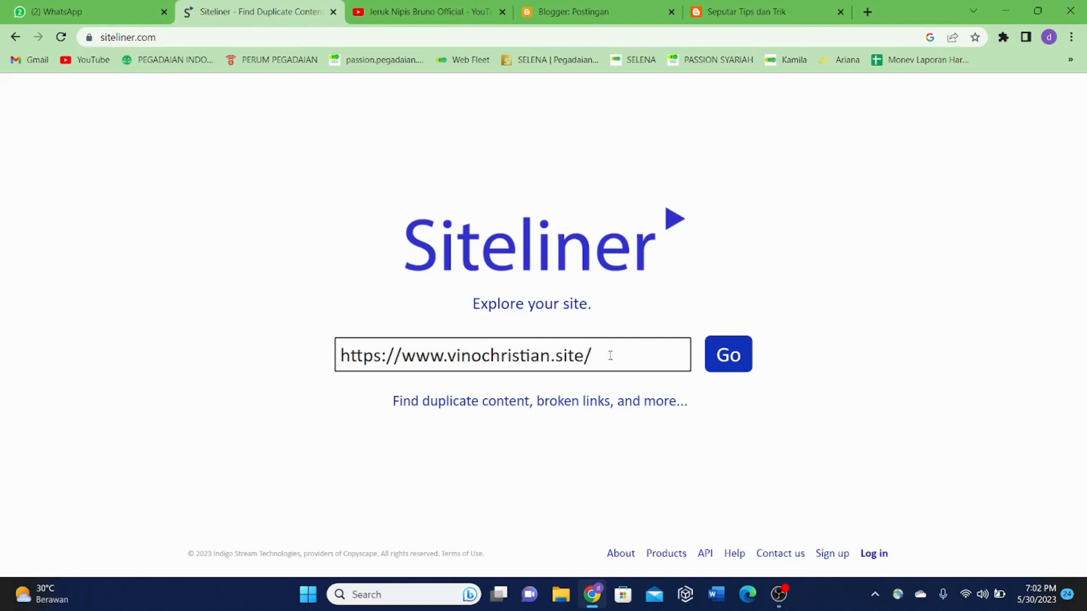
click(734, 360)
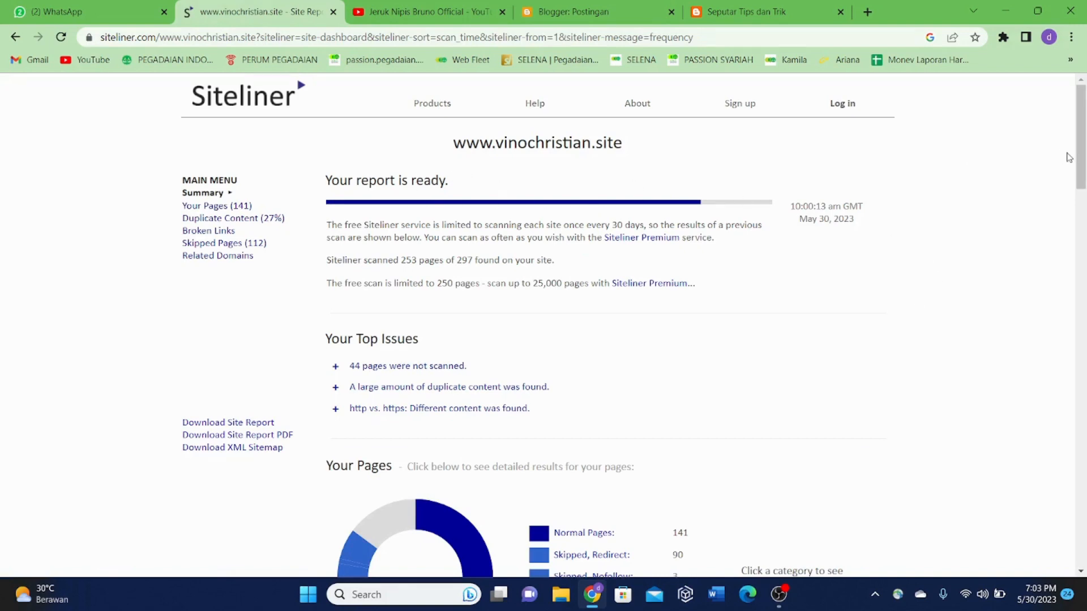
Examine the site report's page categories, duplicate content breakdown, and comparison with other sites, including the number of words per page
drag(1082, 161, 1085, 179)
scroll(602, 186, down, 3)
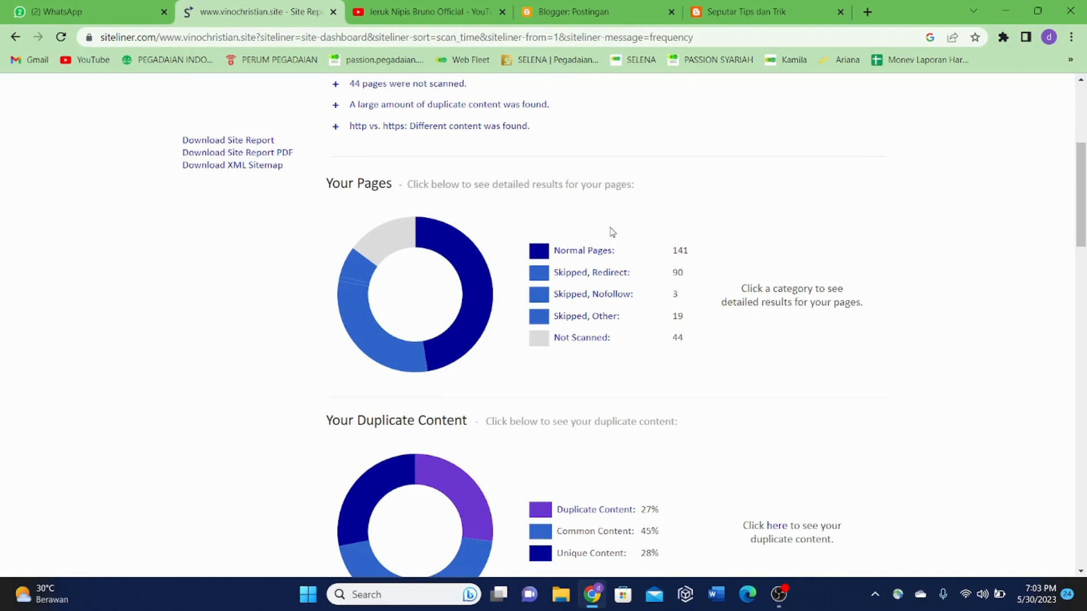
drag(1082, 205, 1084, 244)
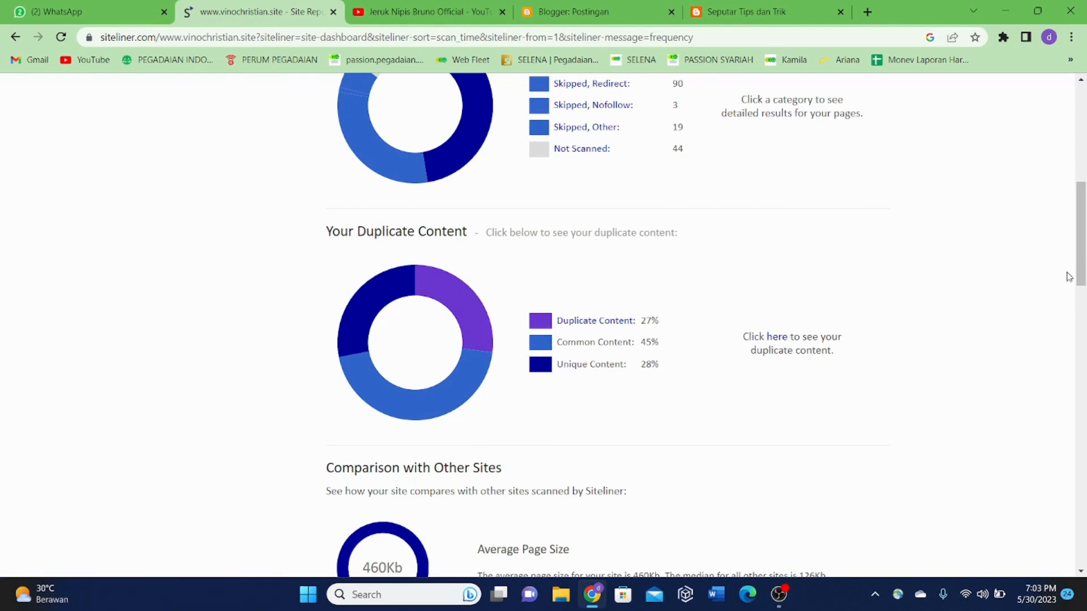
drag(1081, 277, 1083, 602)
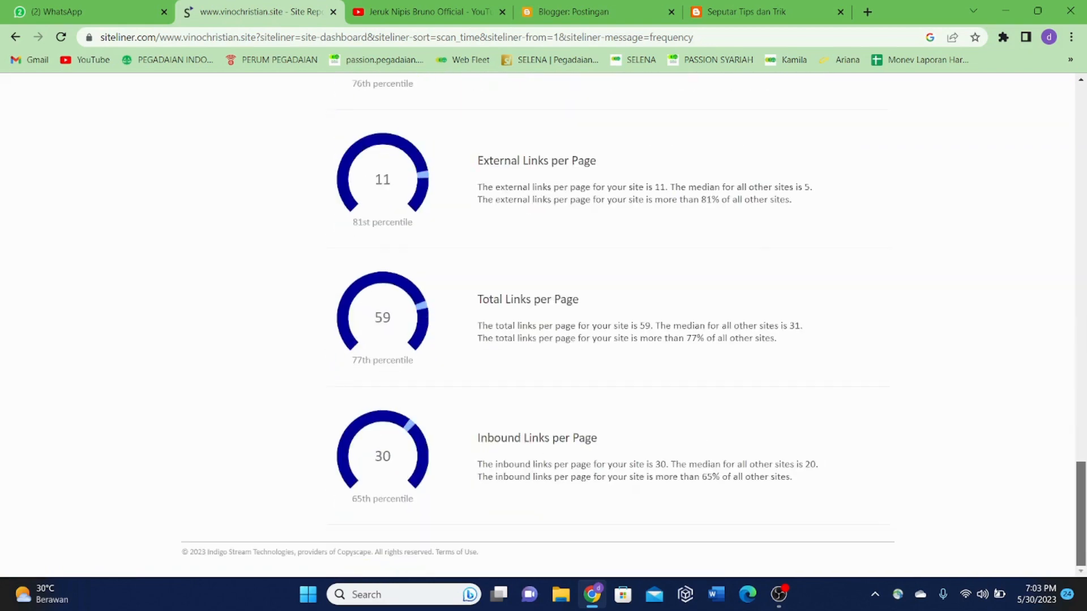
scroll(1068, 498, up, 8)
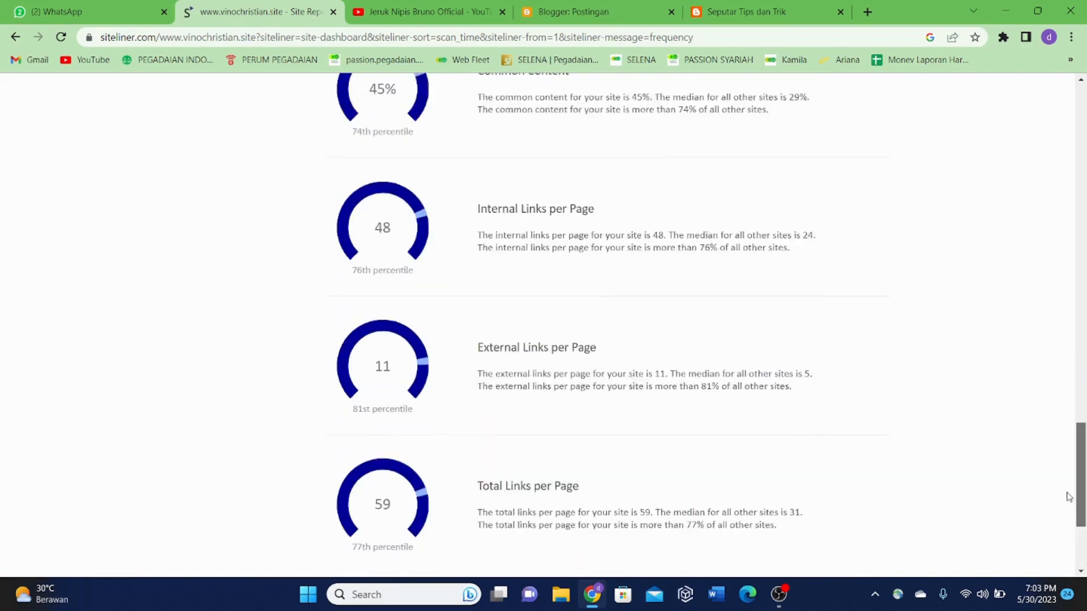
scroll(1073, 449, up, 7)
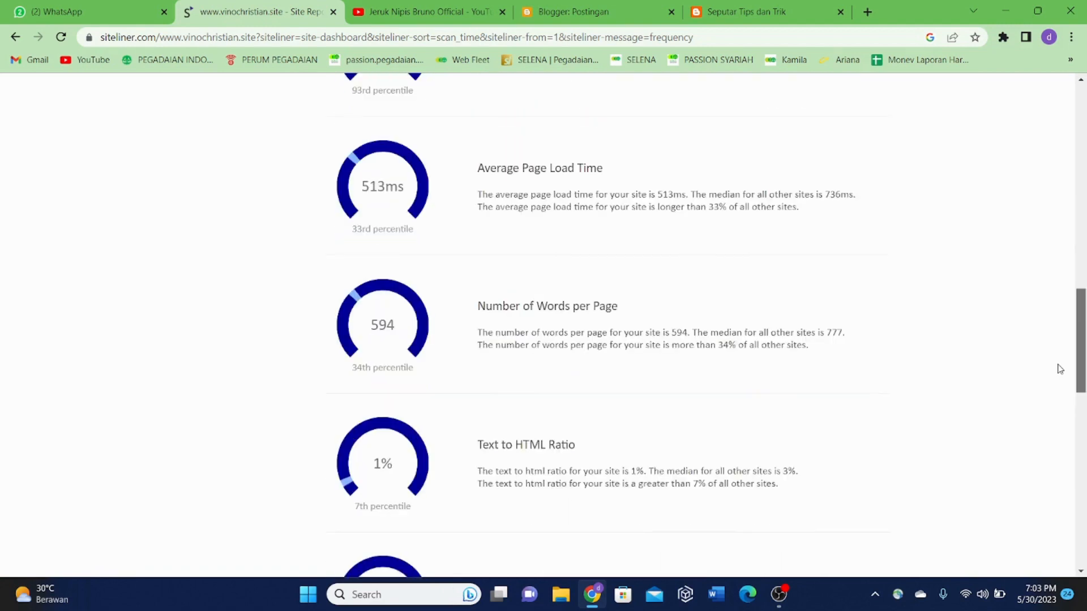
scroll(1059, 367, up, 2)
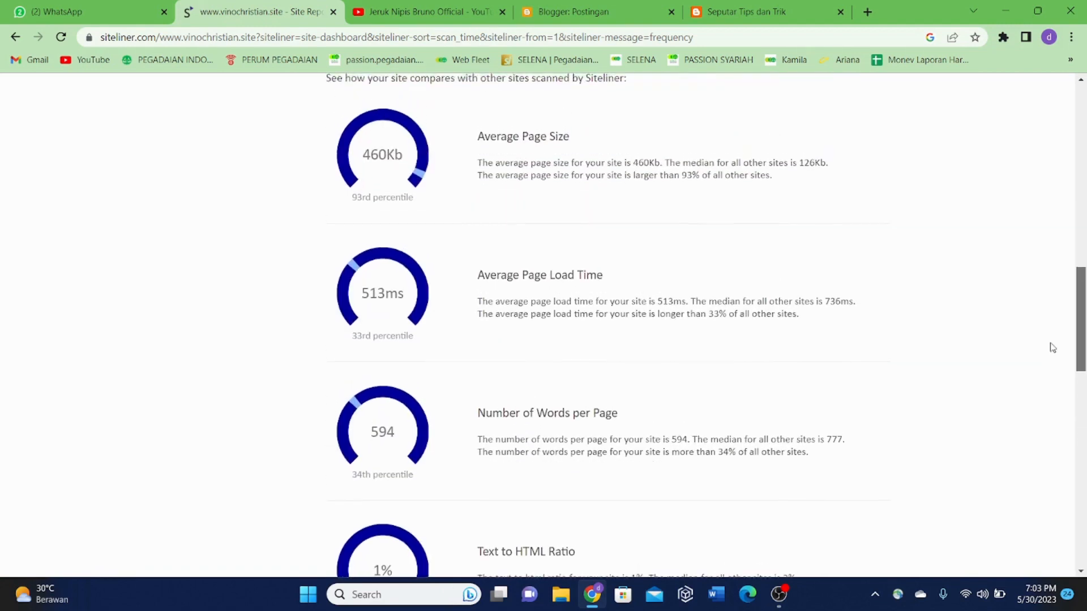
scroll(1050, 343, up, 1)
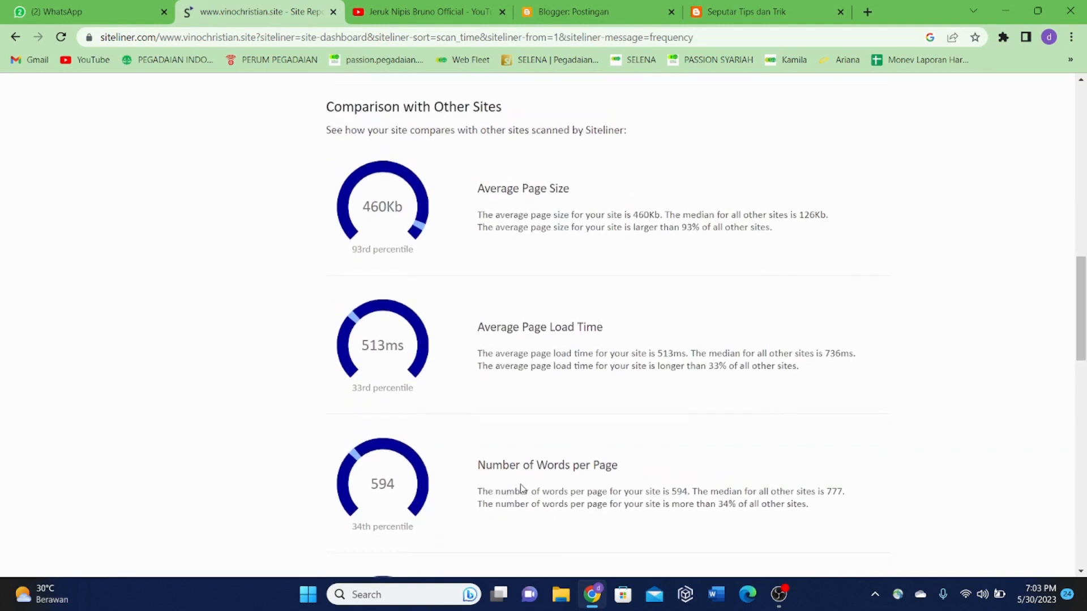
drag(537, 465, 566, 463)
drag(1085, 314, 1084, 296)
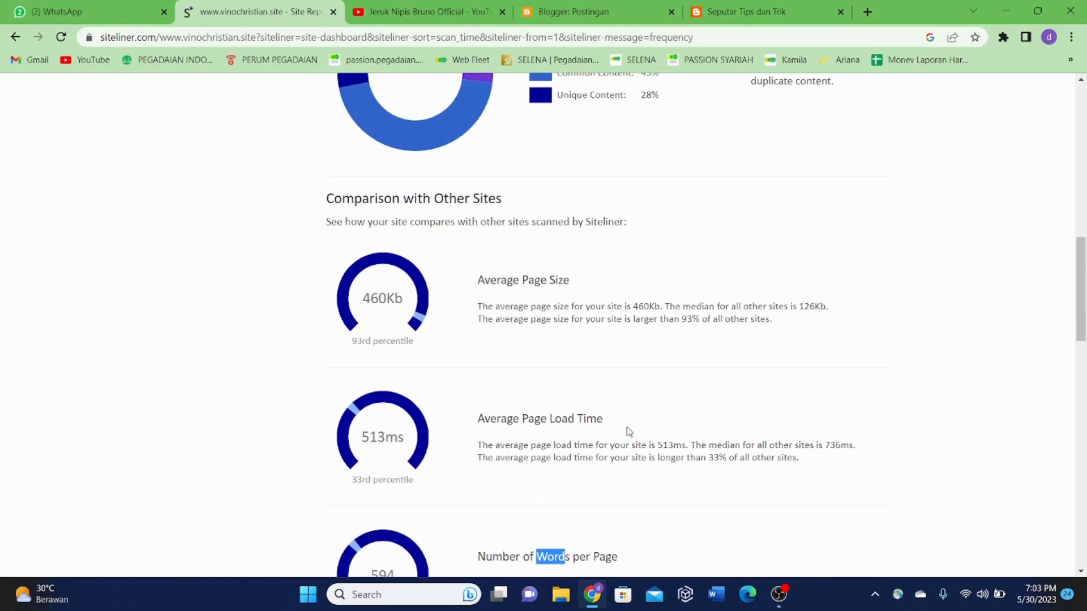
Open the detailed duplicate content results and review the table of matching pages
drag(1084, 330, 1078, 278)
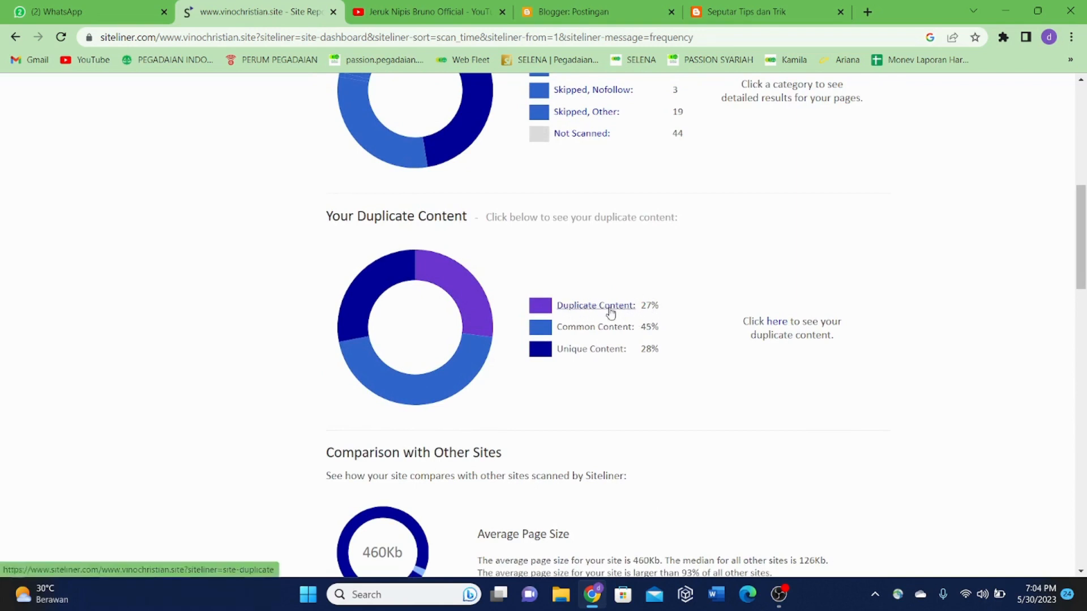
click(781, 328)
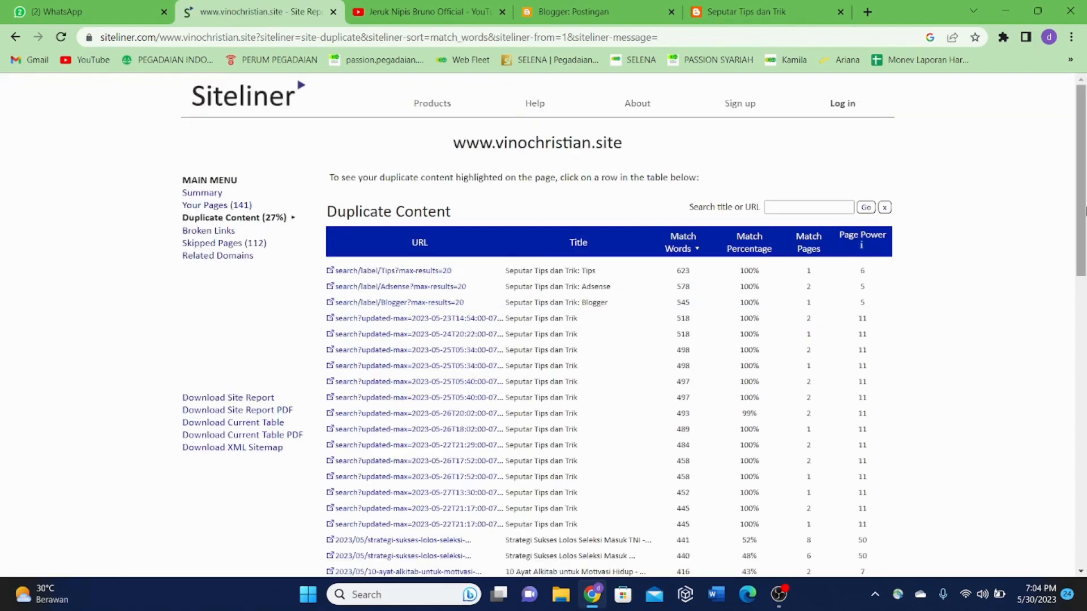
drag(1081, 211, 1085, 304)
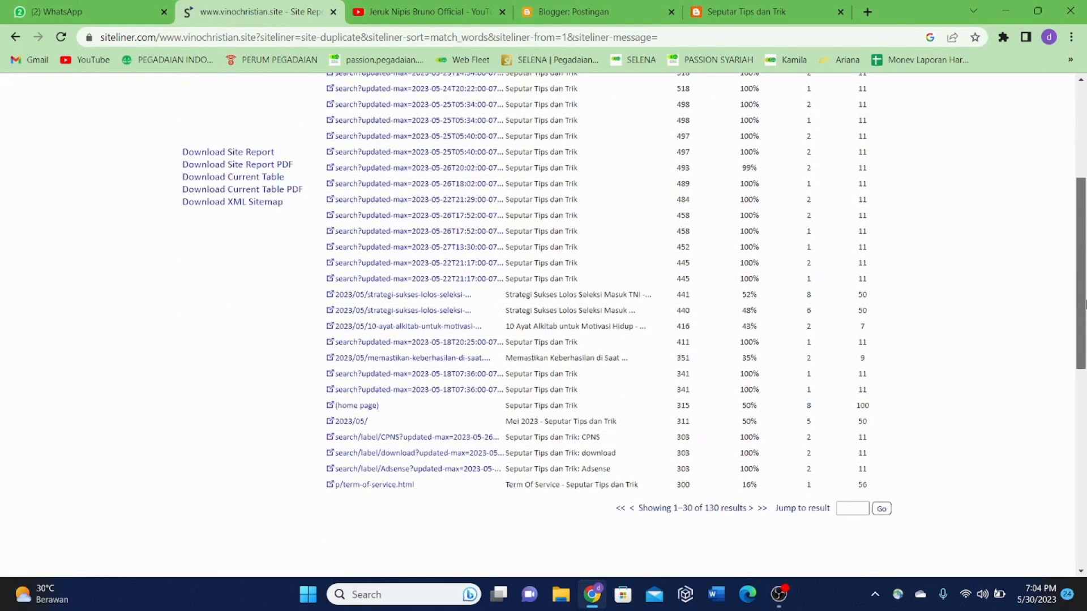
drag(1085, 304, 1064, 228)
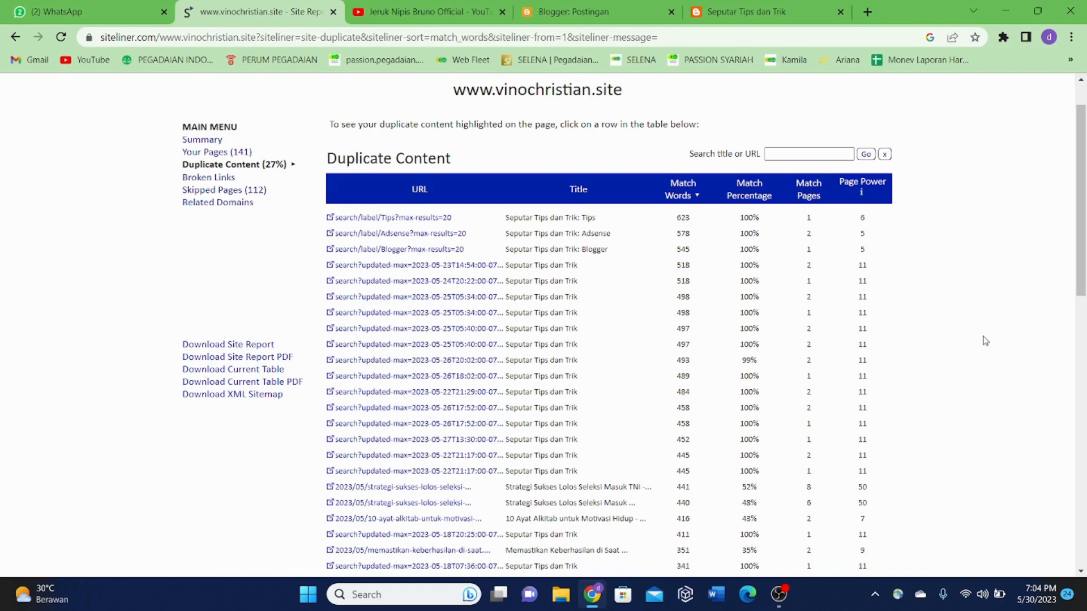
drag(1080, 243, 1081, 213)
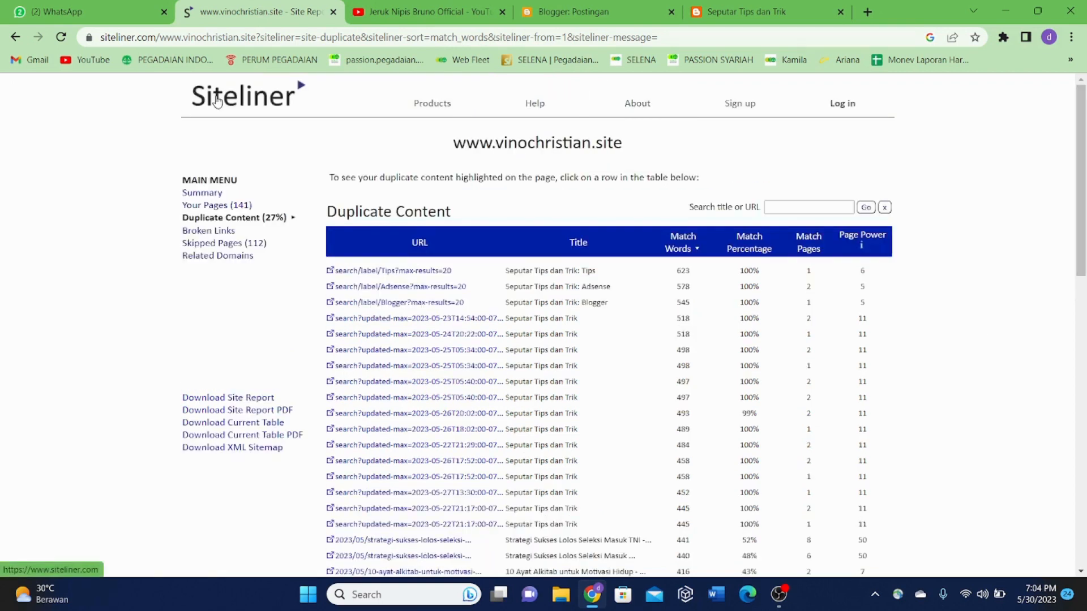
Return to Siteliner's start page and clear the default text from the site address field
click(217, 100)
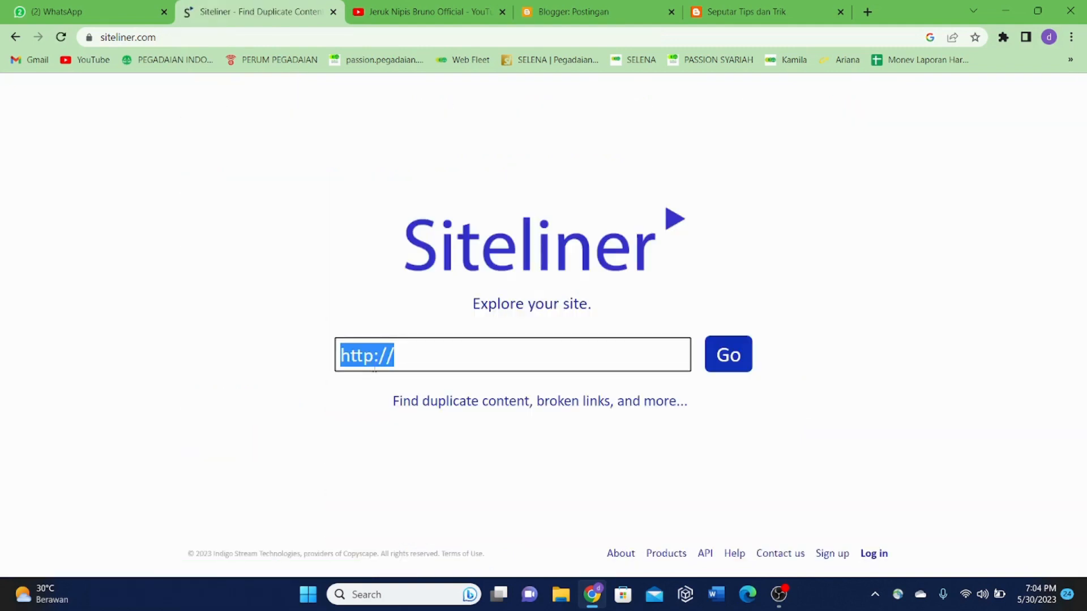
click(417, 349)
key(BackSpace)
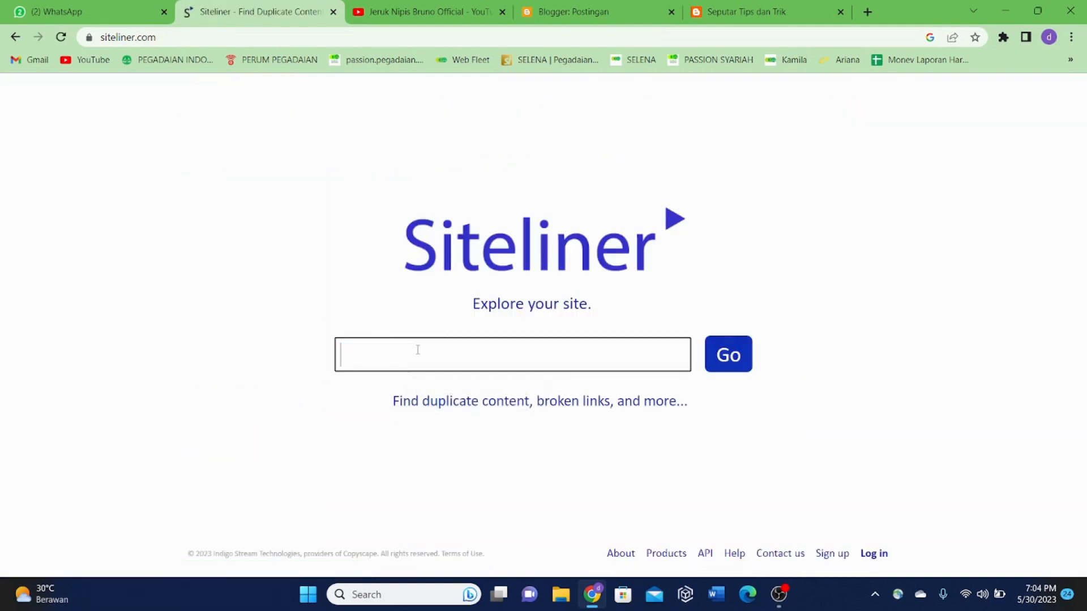